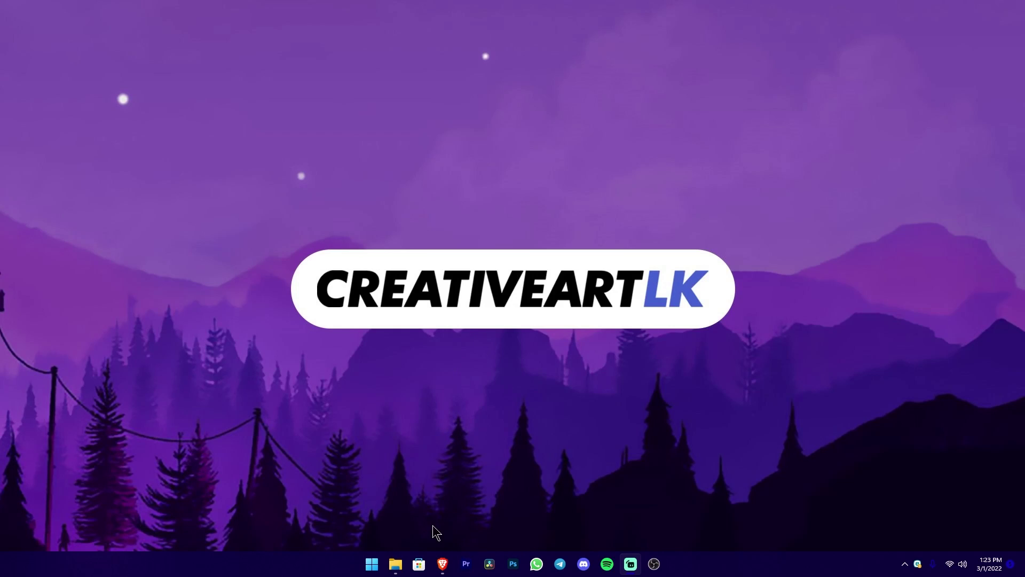
# Step: Open Brave Web Browser.prproj from the PR folder in Premiere Pro
pyautogui.click(395, 564)
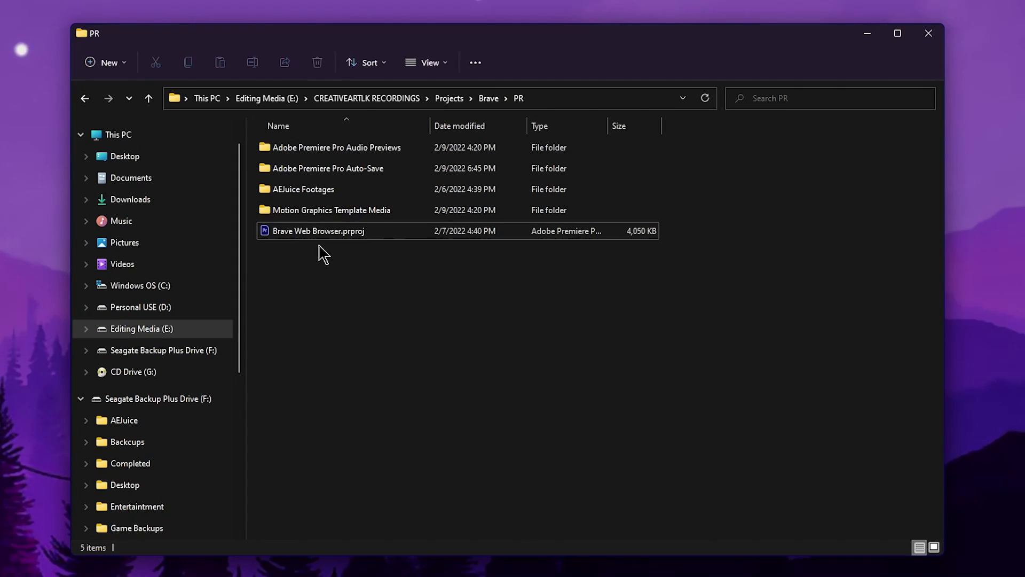
pyautogui.click(321, 236)
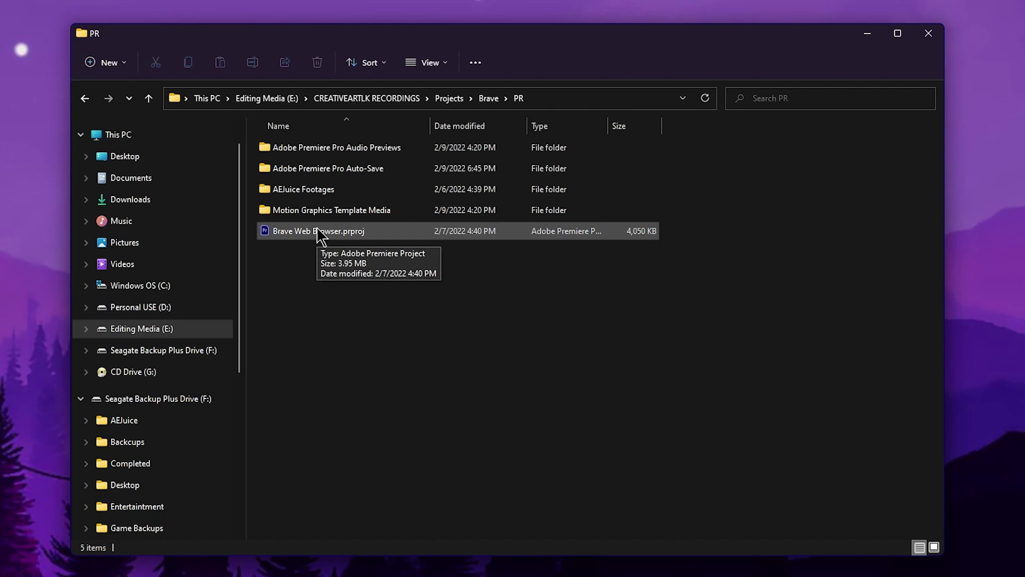
pyautogui.doubleClick(319, 232)
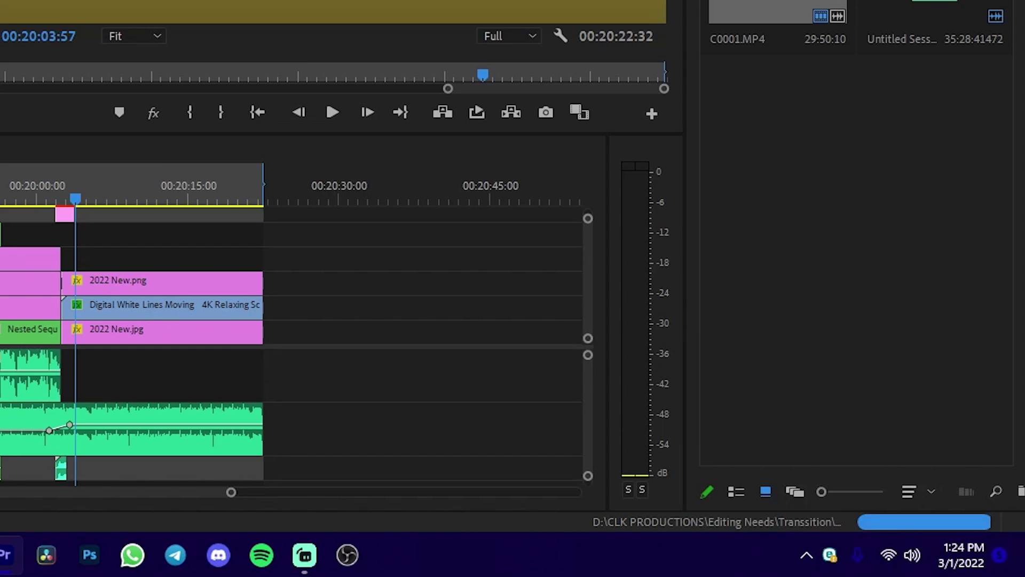
pyautogui.click(2, 193)
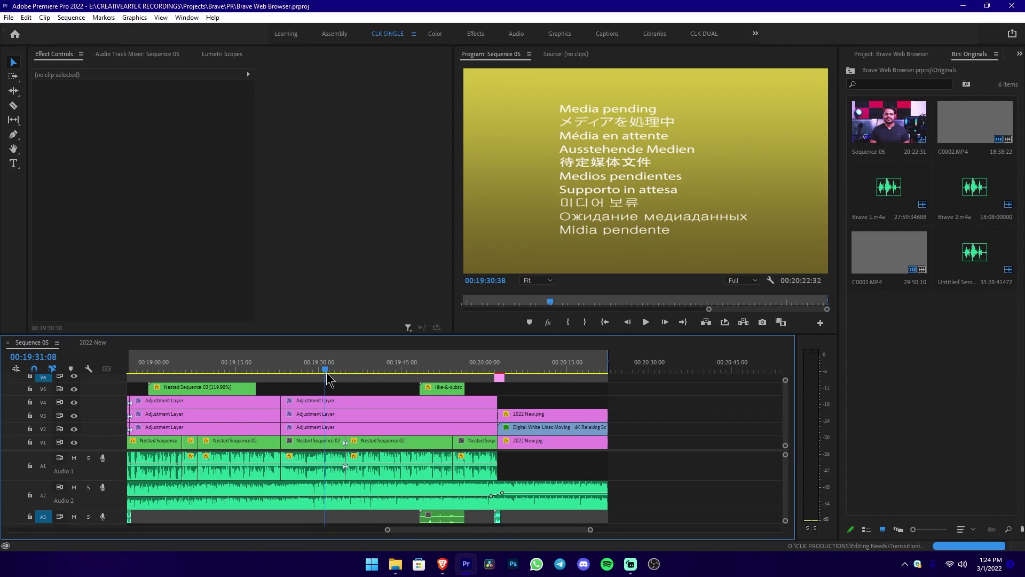
pyautogui.moveTo(329, 370)
pyautogui.mouseDown()
pyautogui.moveTo(394, 376)
pyautogui.moveTo(320, 373)
pyautogui.mouseUp()
pyautogui.click(890, 255)
pyautogui.click(634, 227)
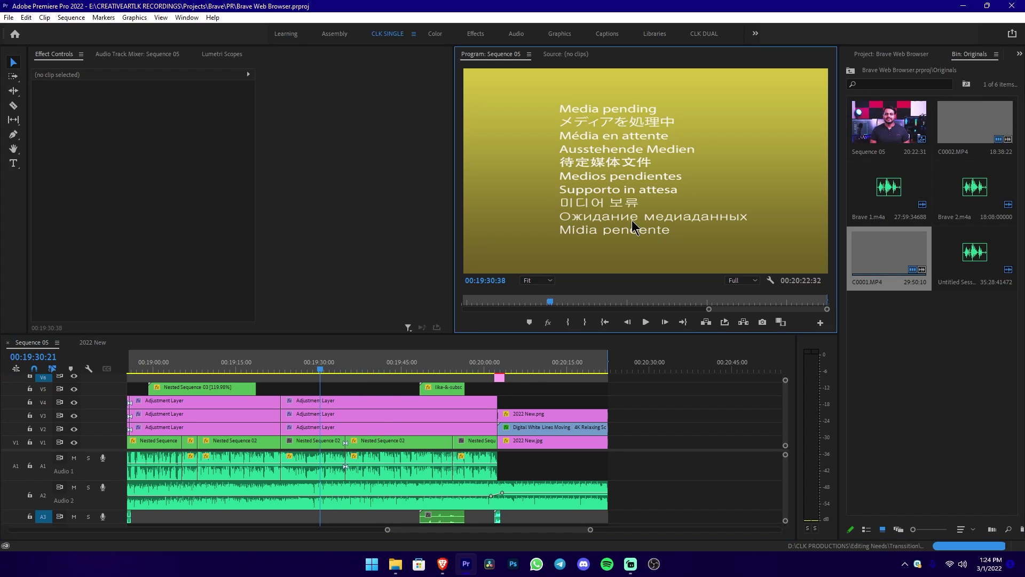
pyautogui.moveTo(593, 371); pyautogui.dragTo(265, 373)
pyautogui.scroll(-5, 447, 398)
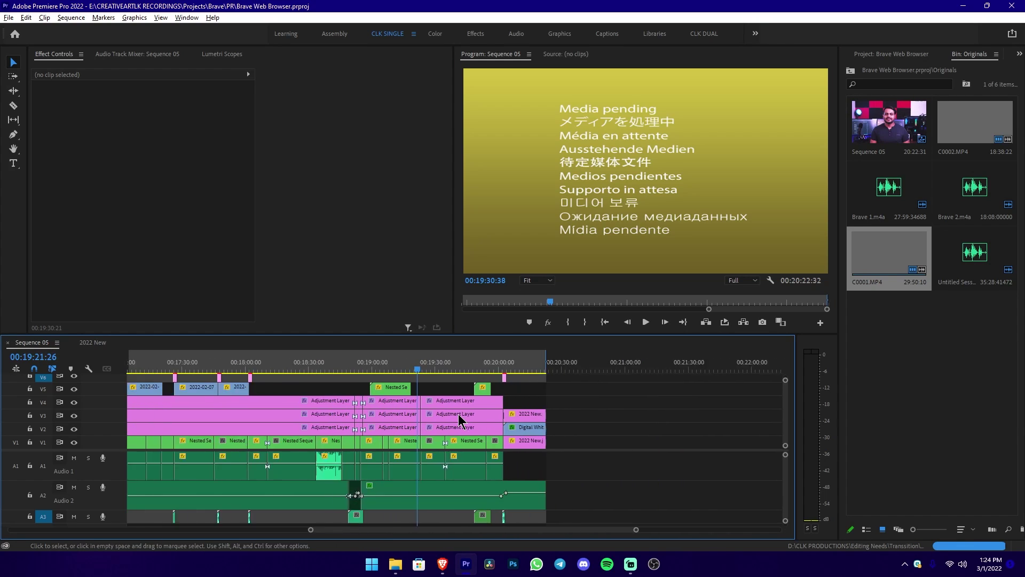
pyautogui.scroll(-3, 459, 418)
pyautogui.scroll(-3, 459, 419)
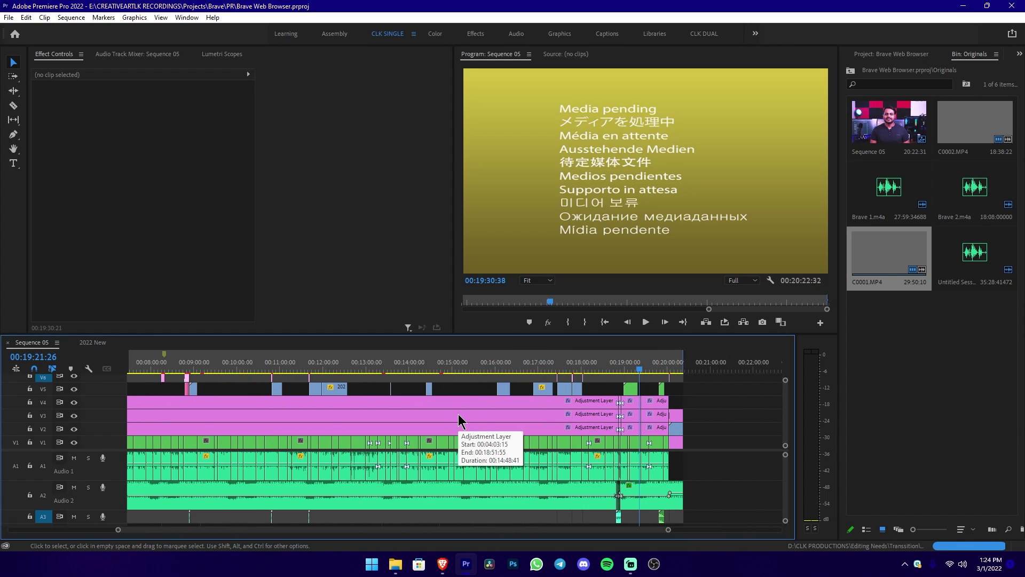
pyautogui.scroll(-2, 458, 418)
pyautogui.scroll(-2, 459, 418)
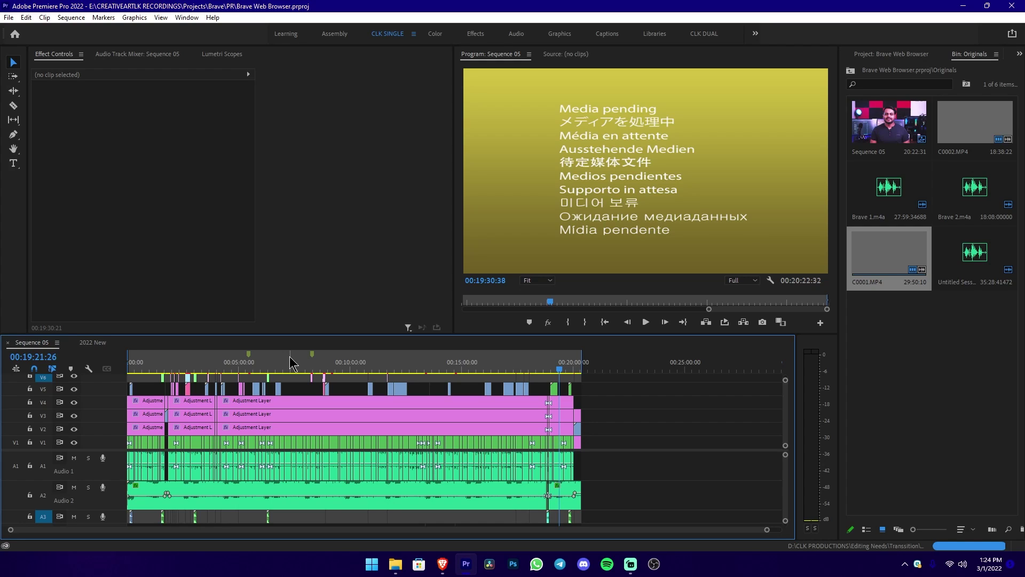
pyautogui.moveTo(290, 362); pyautogui.dragTo(272, 387)
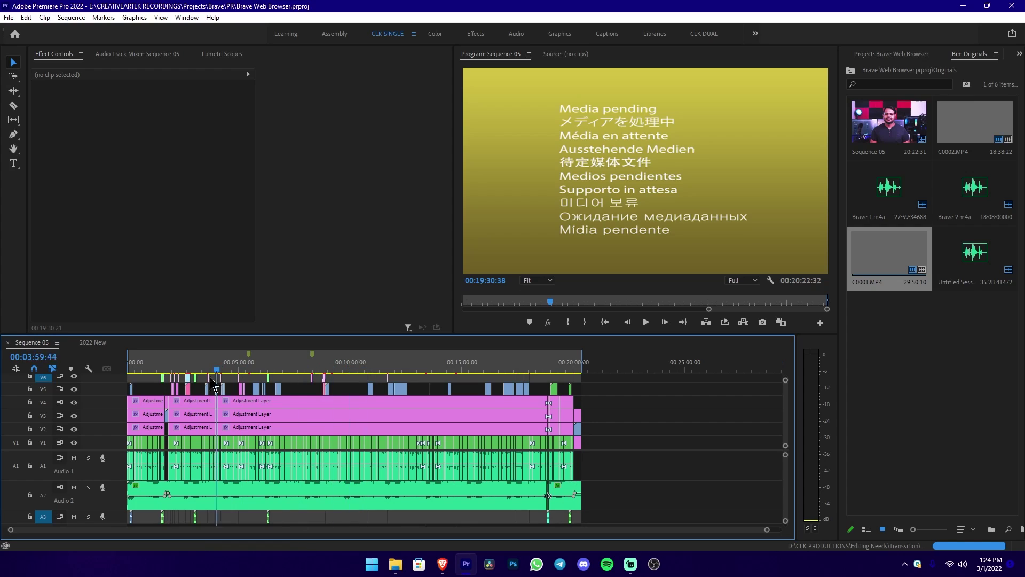
pyautogui.moveTo(273, 387)
pyautogui.mouseDown()
pyautogui.moveTo(226, 396)
pyautogui.moveTo(335, 390)
pyautogui.mouseUp()
pyautogui.press('Home')
pyautogui.click(497, 392)
pyautogui.click(887, 201)
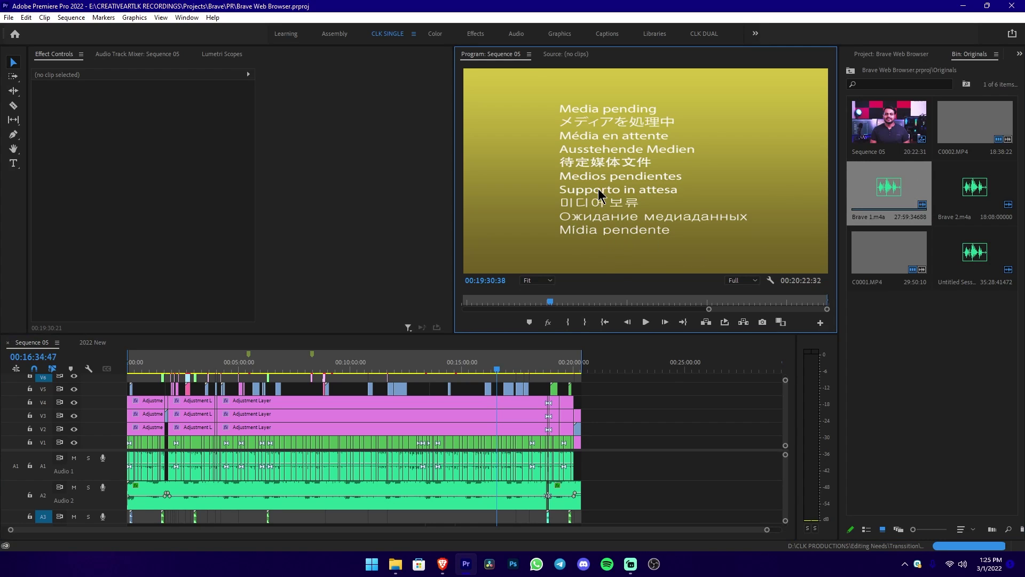
pyautogui.click(964, 7)
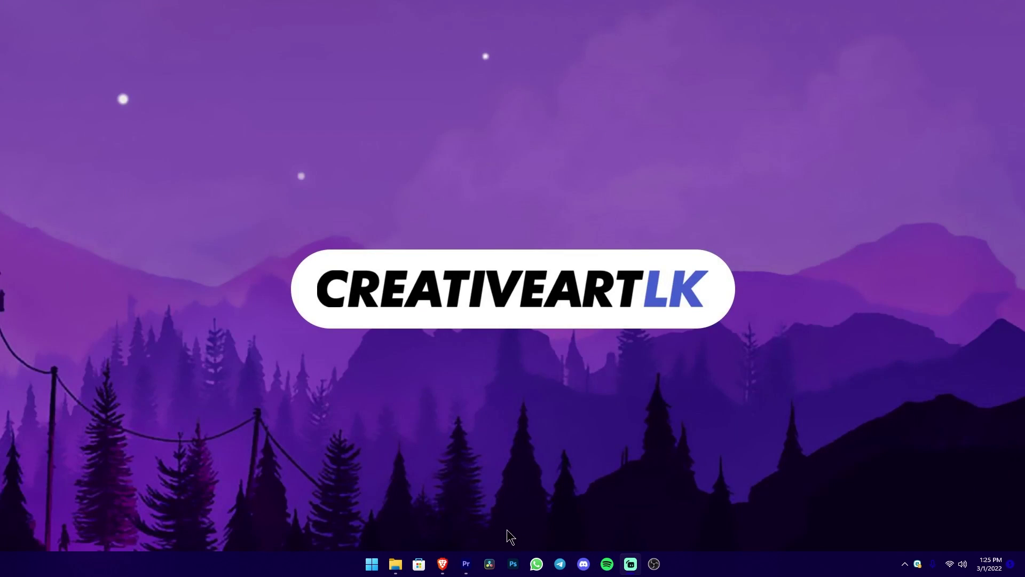
pyautogui.click(465, 564)
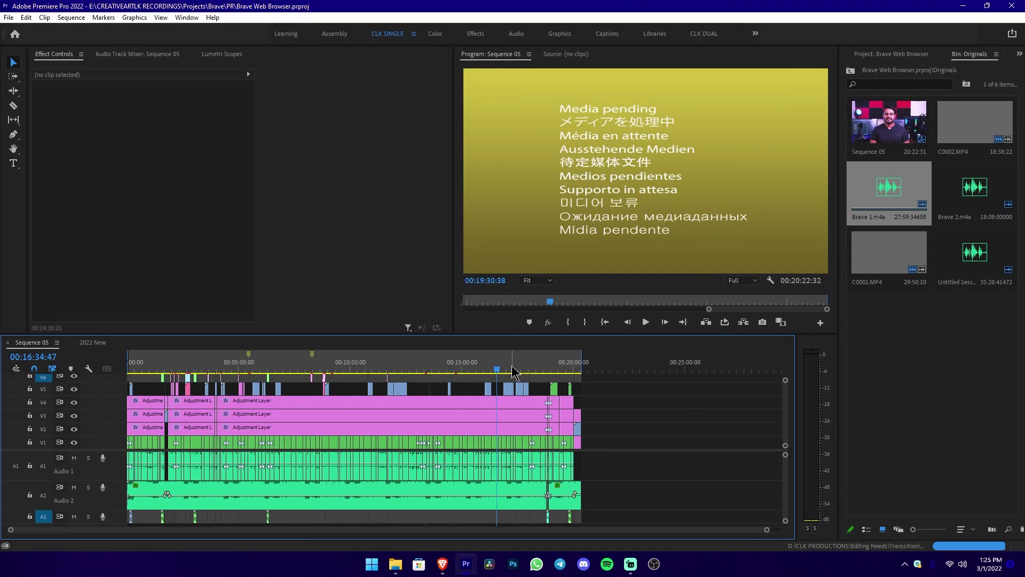
pyautogui.click(325, 369)
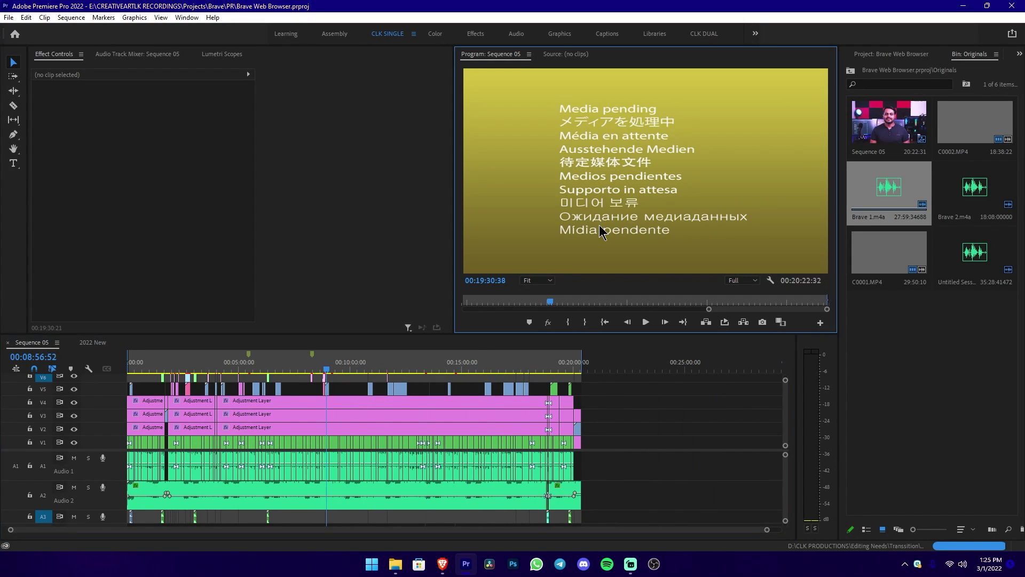
pyautogui.click(603, 321)
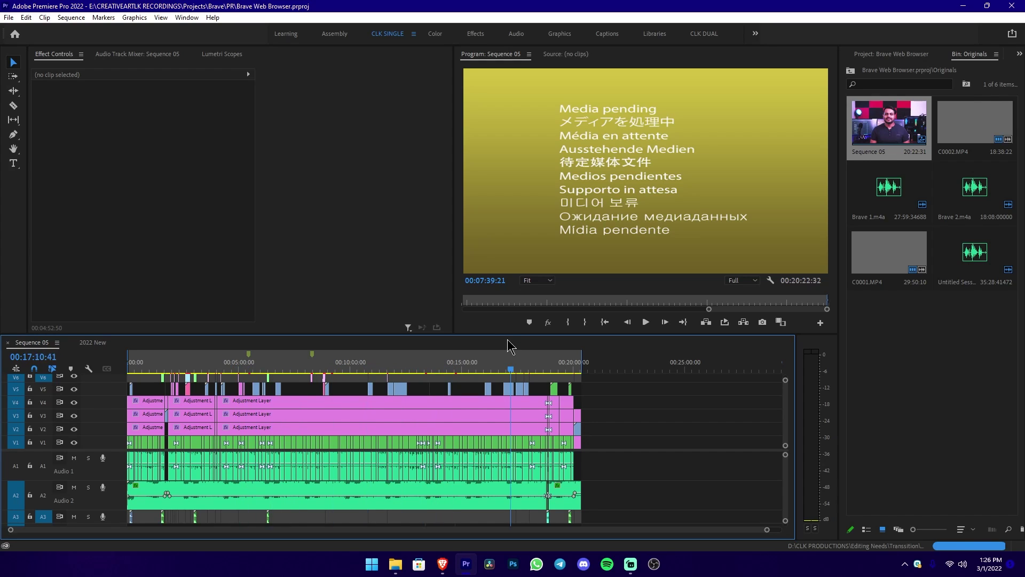
pyautogui.click(622, 370)
pyautogui.moveTo(431, 371); pyautogui.dragTo(447, 375)
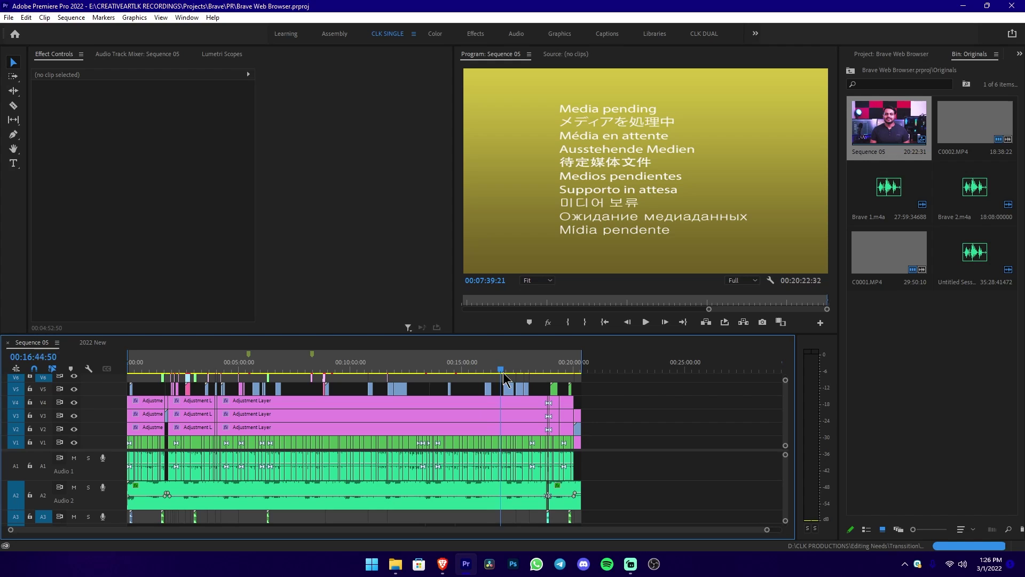
# Step: End the Adobe Premiere Pro 2022 process from the Task Manager details view
pyautogui.hotkey('ctrl', 'shift', 'Escape')
pyautogui.click(450, 373)
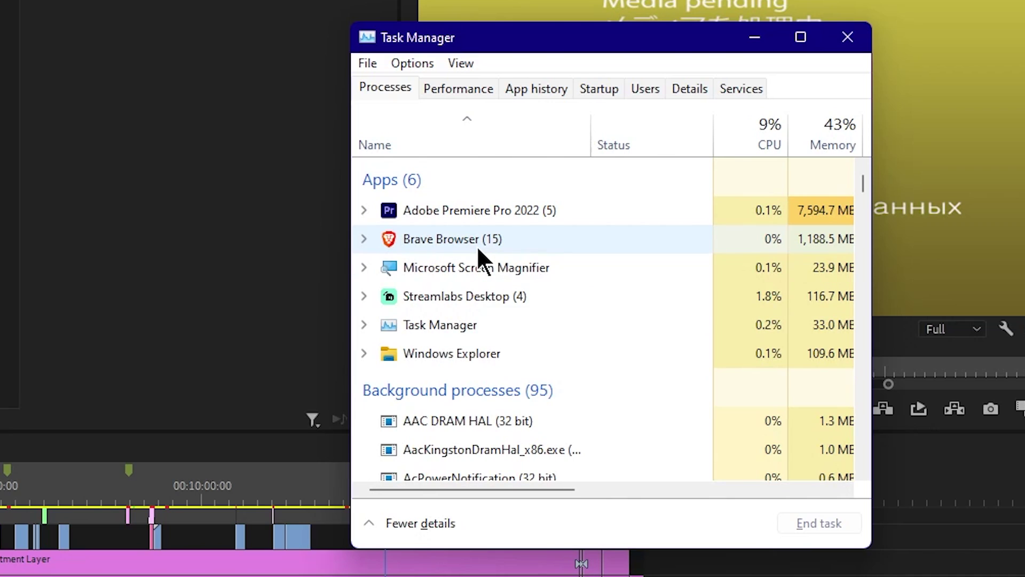
pyautogui.rightClick(490, 202)
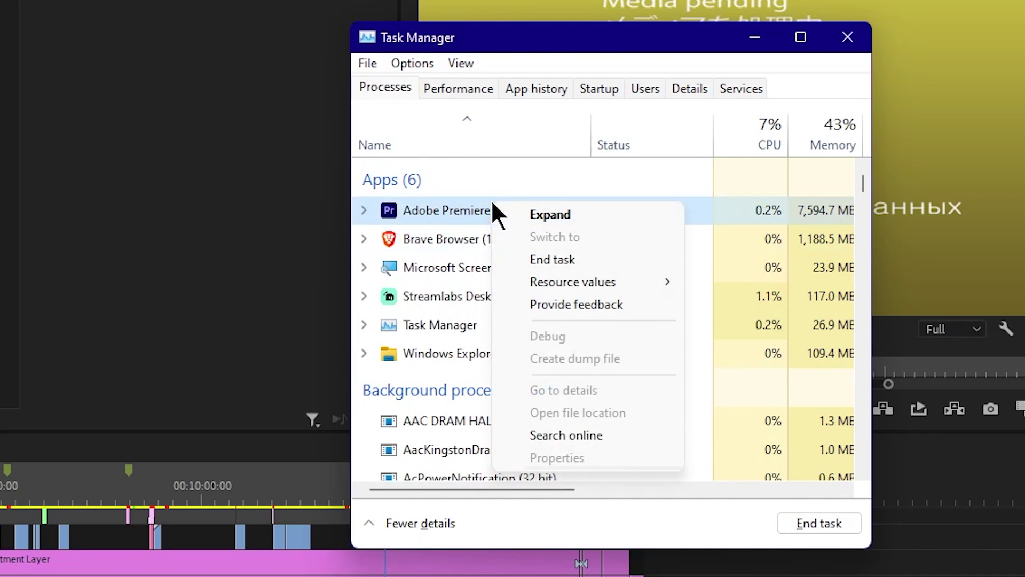
pyautogui.click(606, 257)
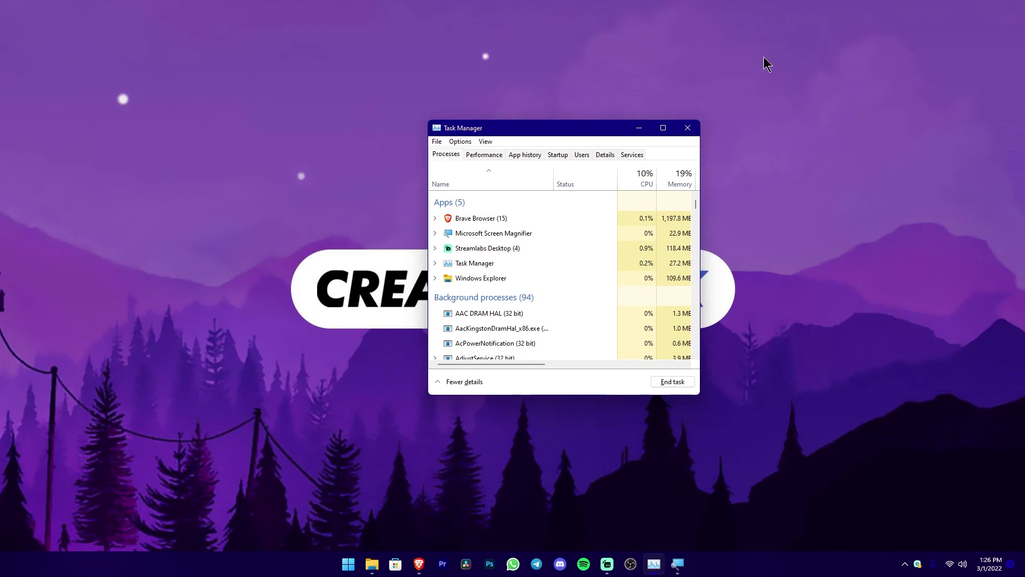
# Step: Close Task Manager, relaunch Premiere Pro 2022 and open Edit > Preferences
pyautogui.click(688, 127)
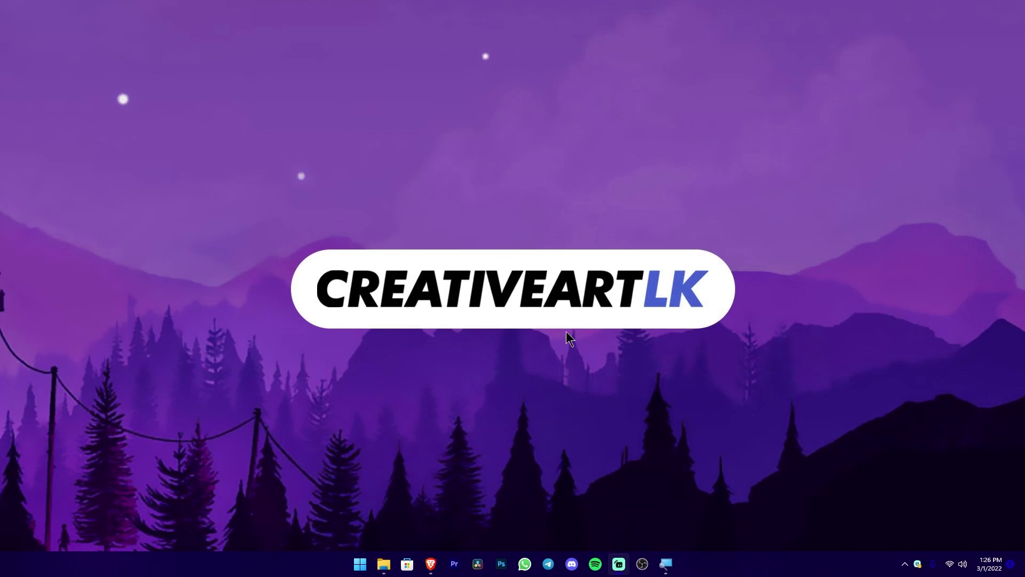
pyautogui.click(455, 564)
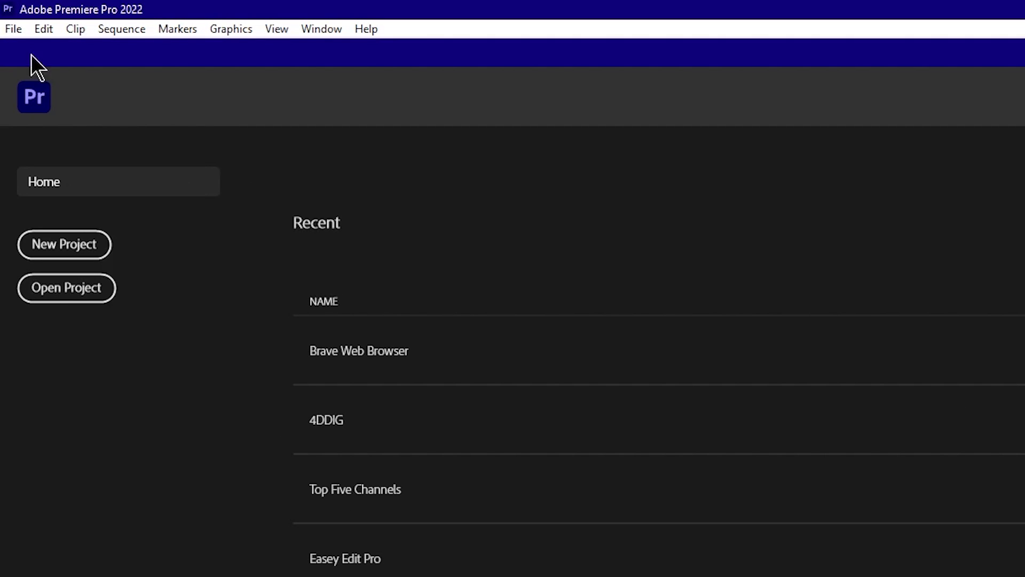
pyautogui.click(38, 30)
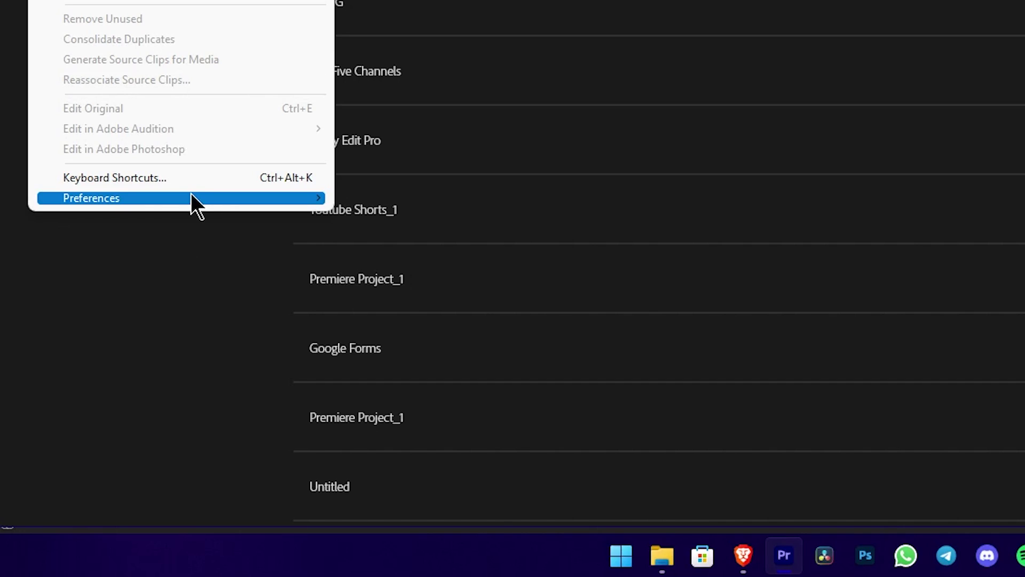
pyautogui.moveTo(182, 198)
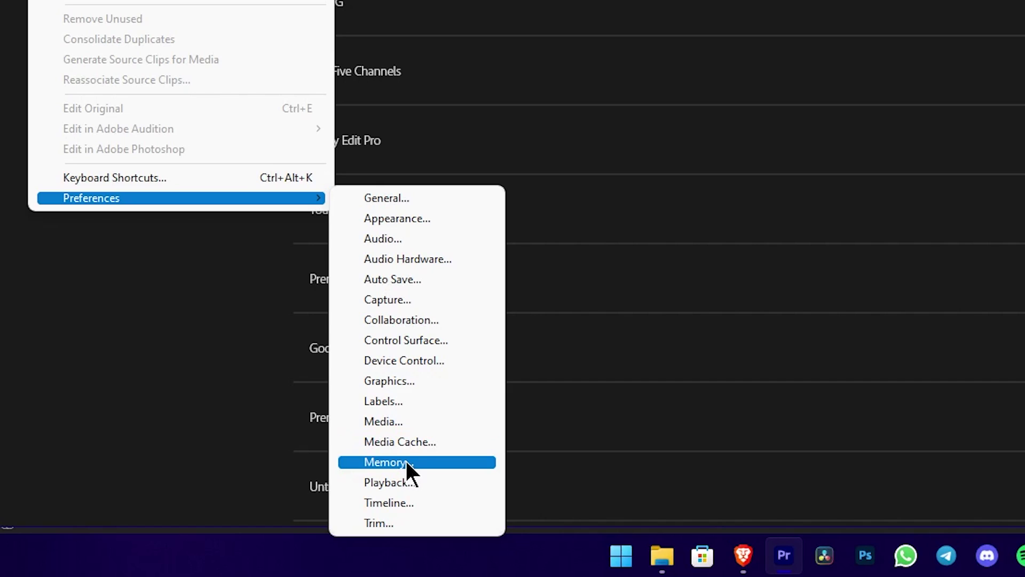
pyautogui.click(431, 441)
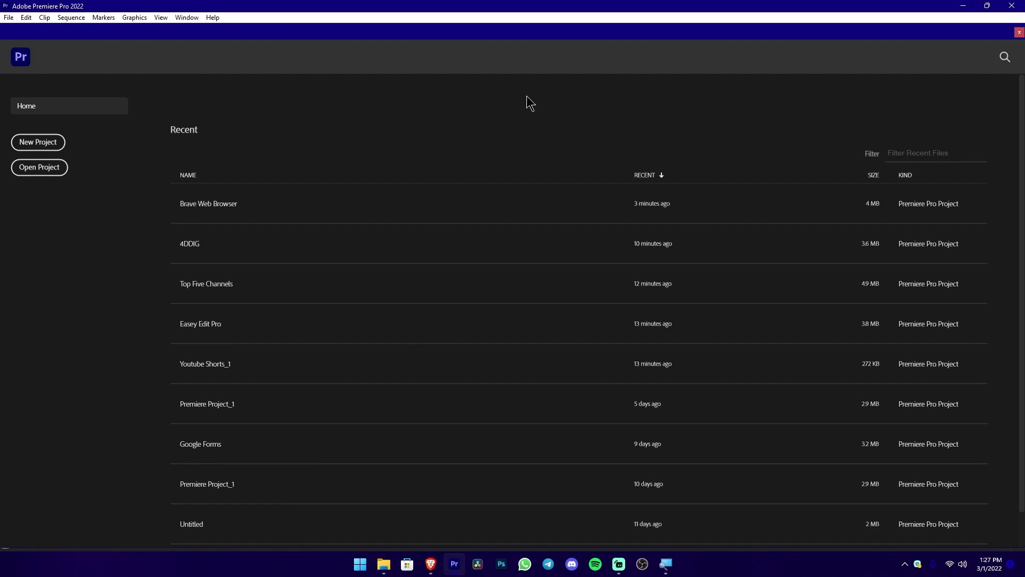
# Step: Delete all media cache files from the system via Media Cache preferences, then close Preferences
pyautogui.click(344, 135)
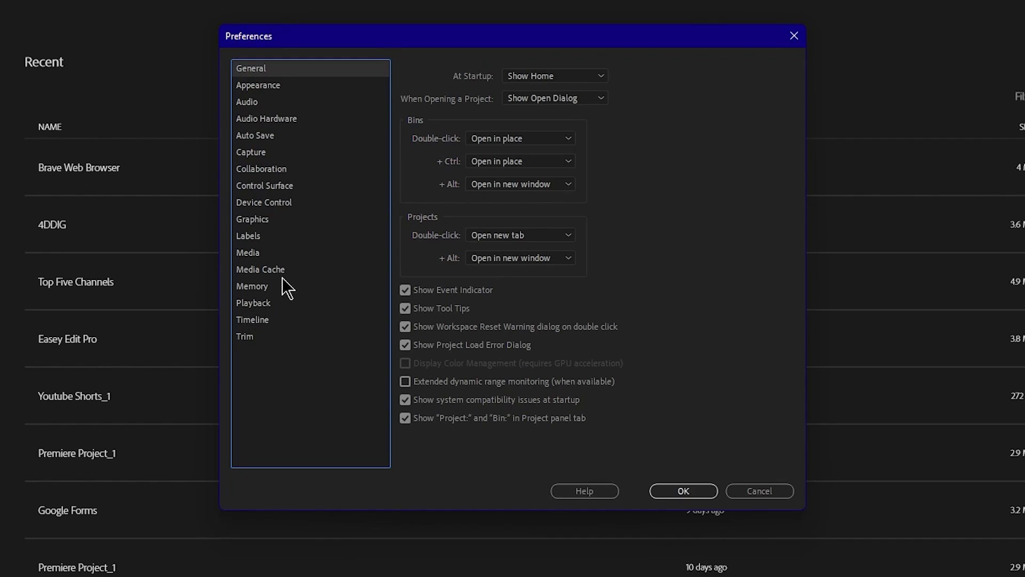
pyautogui.click(273, 270)
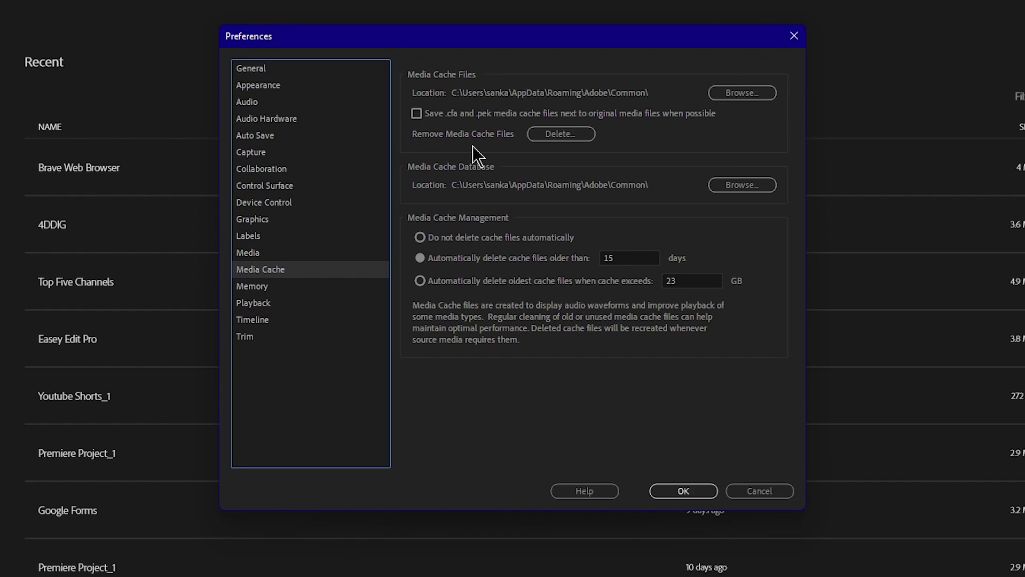
pyautogui.click(570, 134)
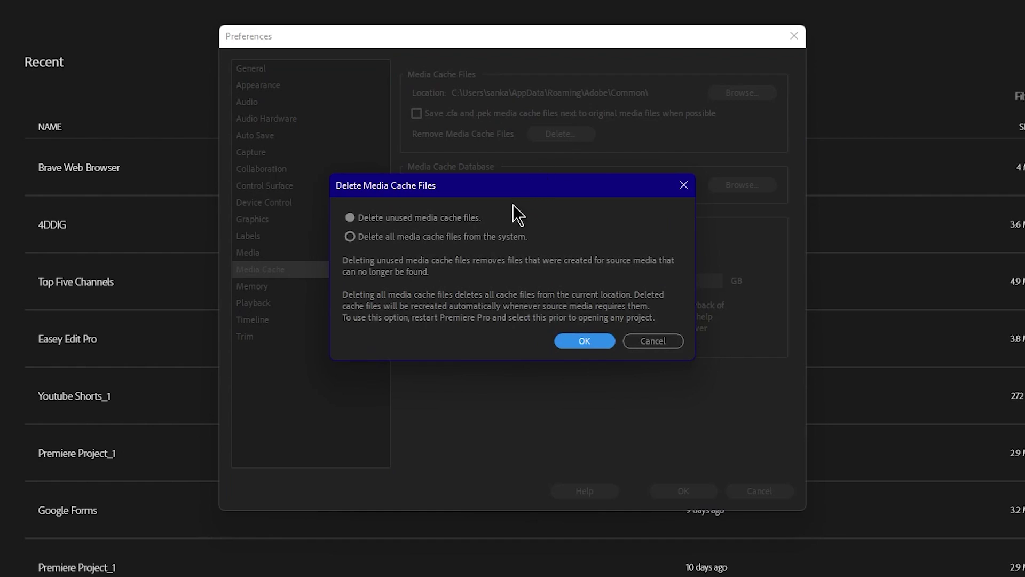
pyautogui.click(373, 238)
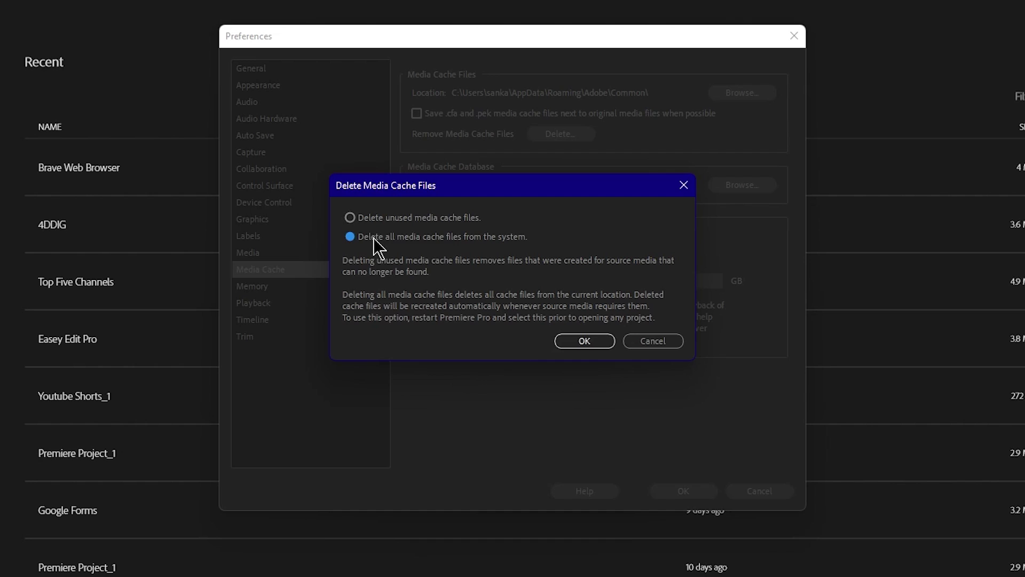
pyautogui.click(583, 343)
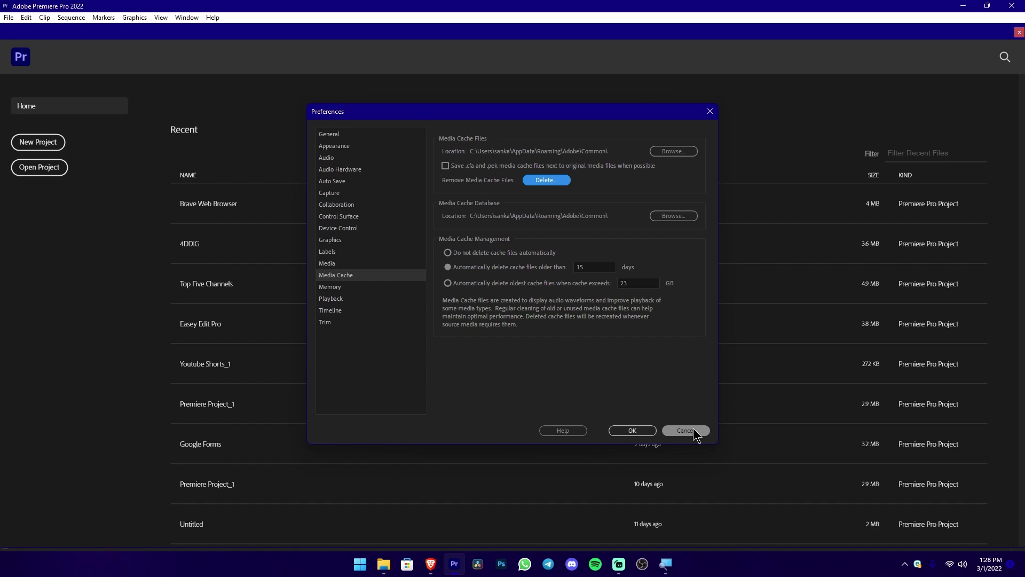
pyautogui.click(650, 433)
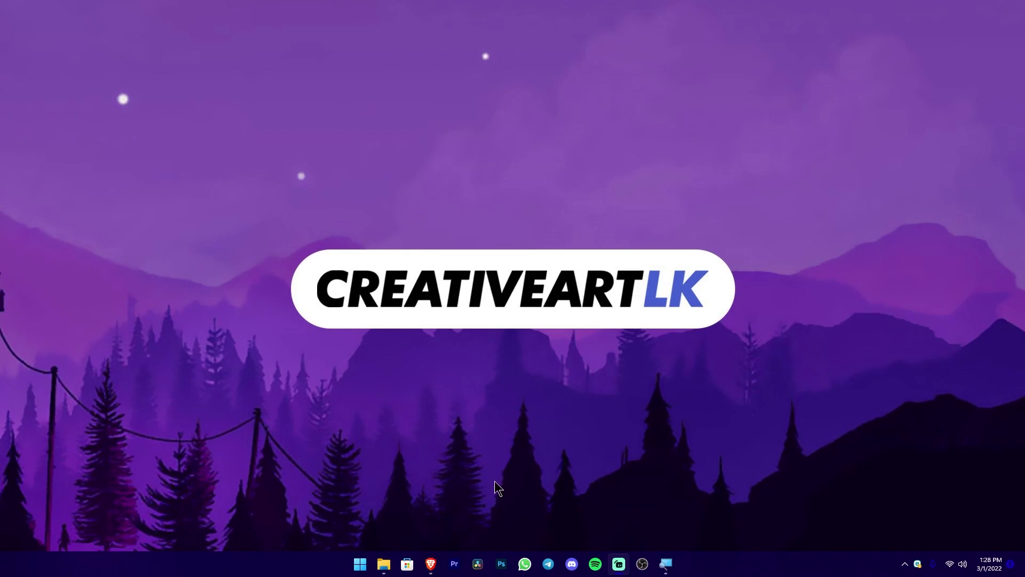
# Step: Copy all five items in the PR folder, then go back to the Brave folder
pyautogui.click(383, 564)
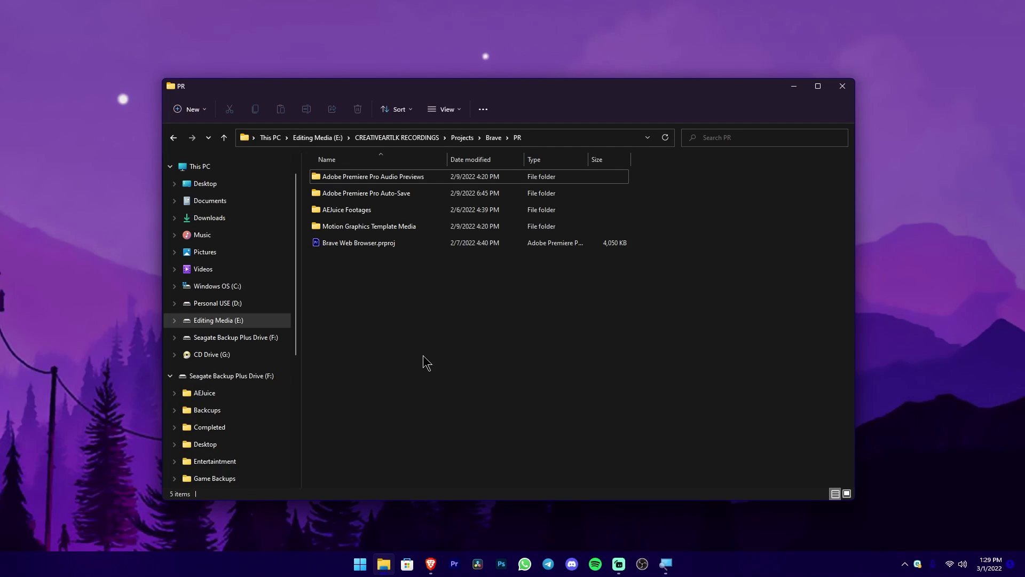
pyautogui.click(383, 248)
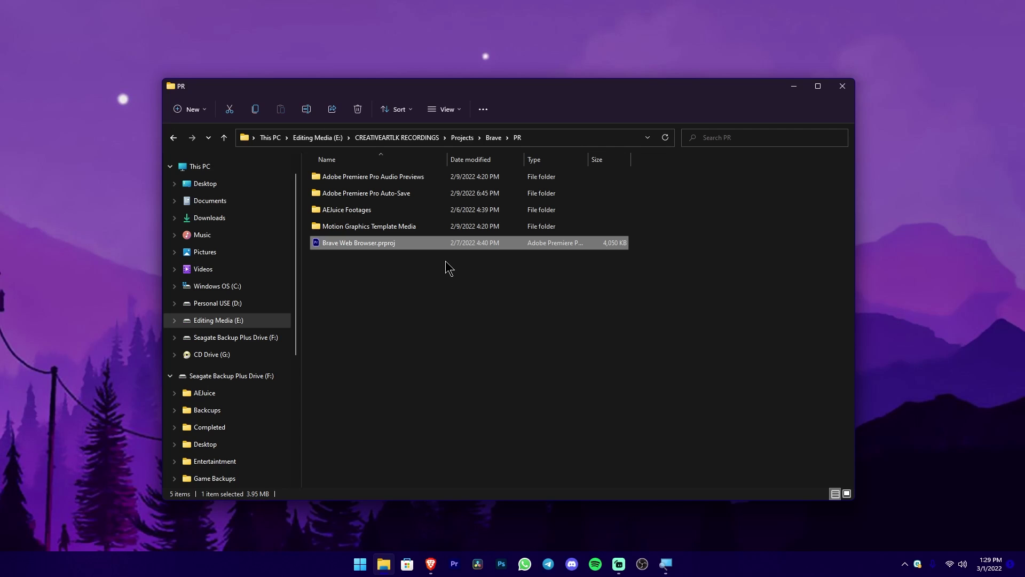
pyautogui.click(370, 279)
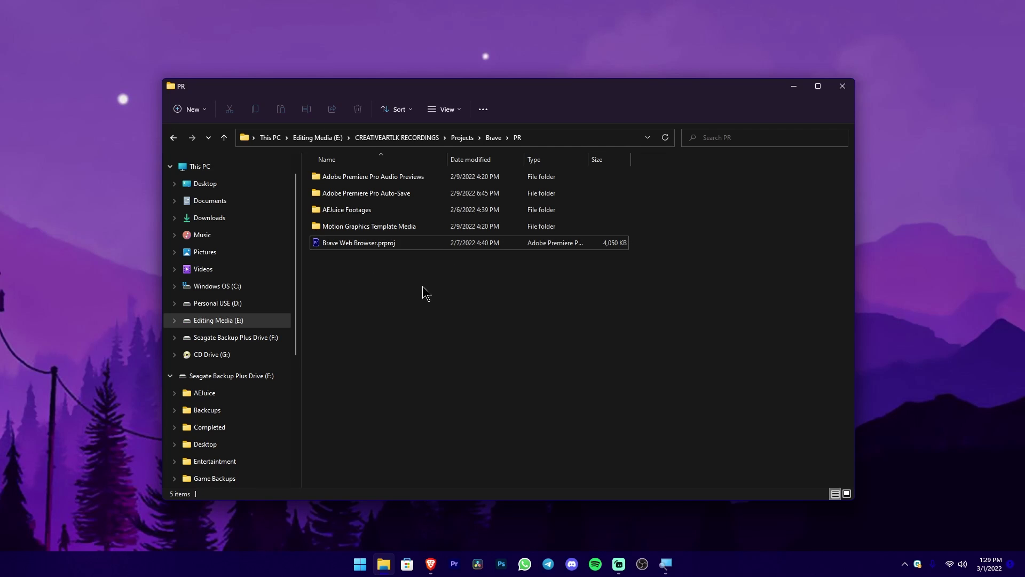
pyautogui.hotkey('ctrl', 'a')
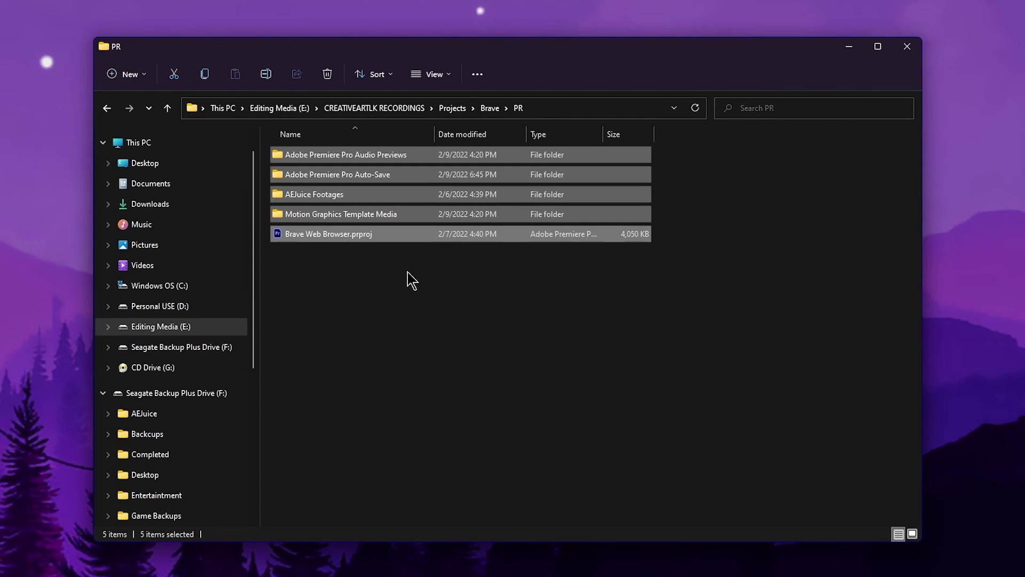
pyautogui.click(409, 274)
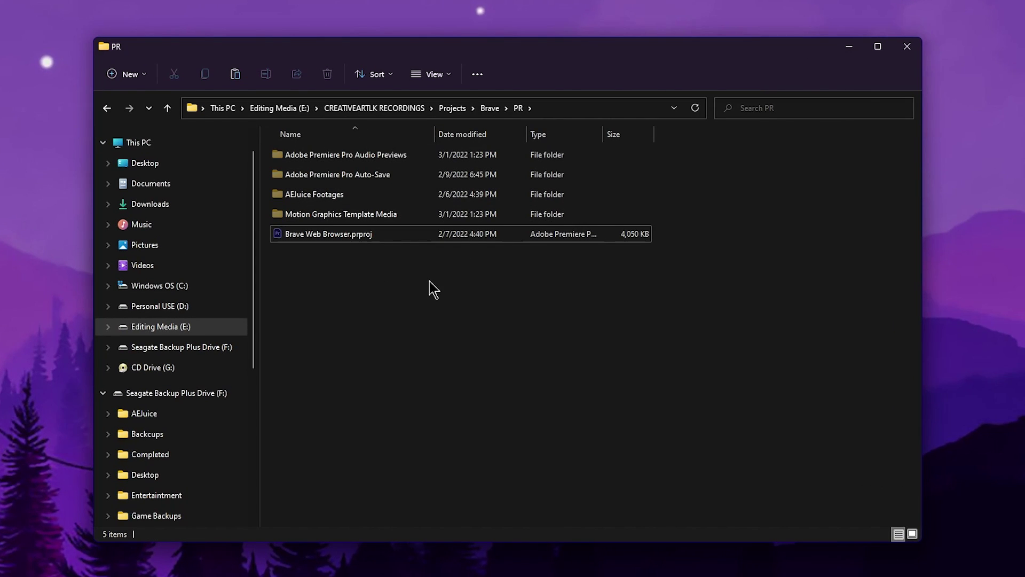
pyautogui.hotkey('ctrl', 'a')
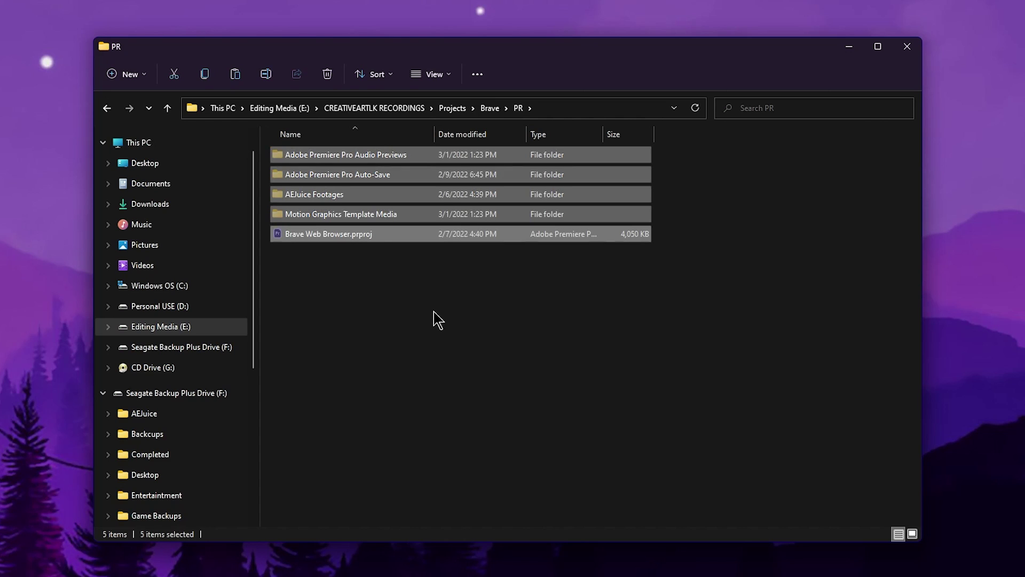
pyautogui.rightClick(424, 213)
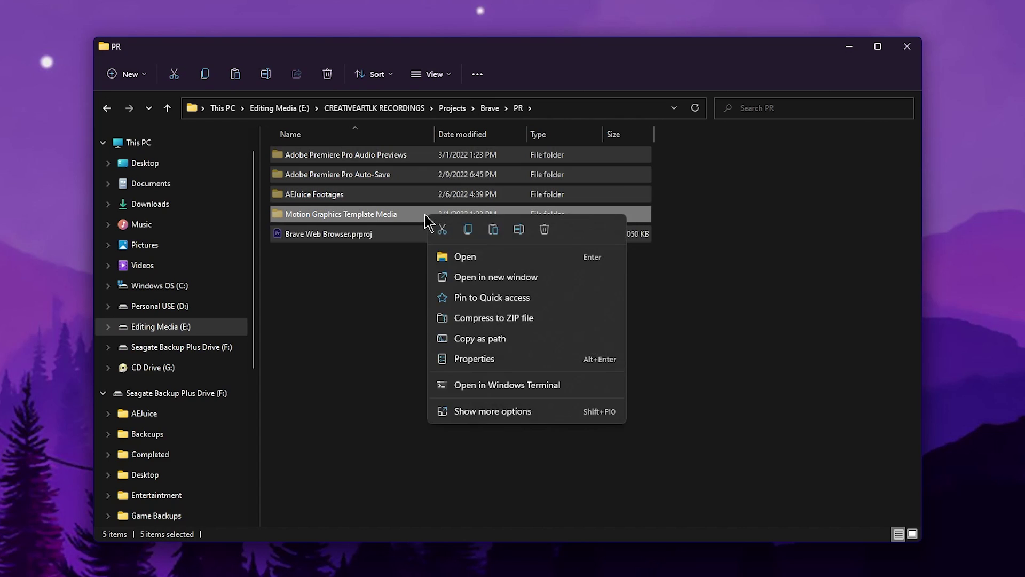
pyautogui.click(469, 233)
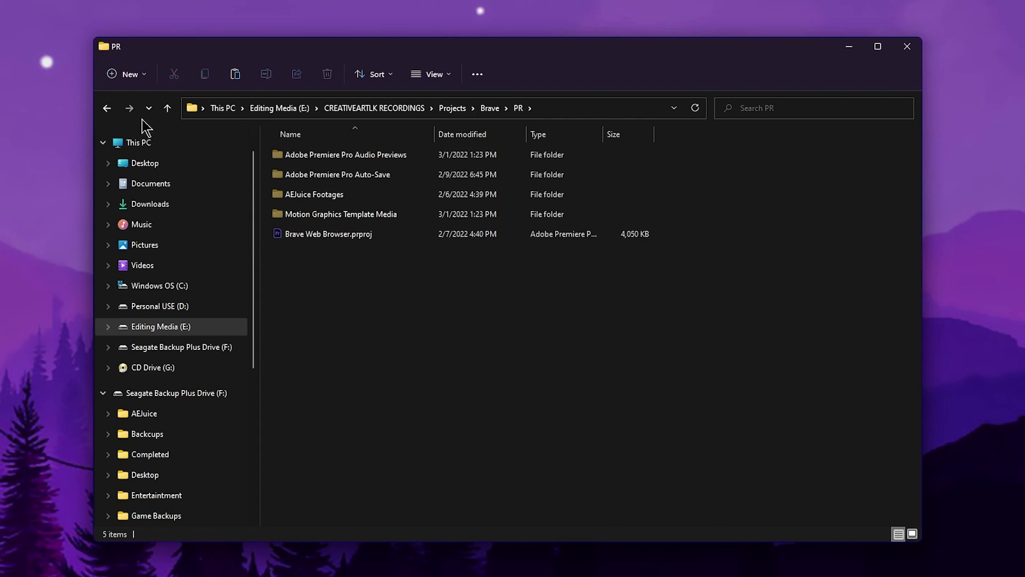
pyautogui.click(106, 110)
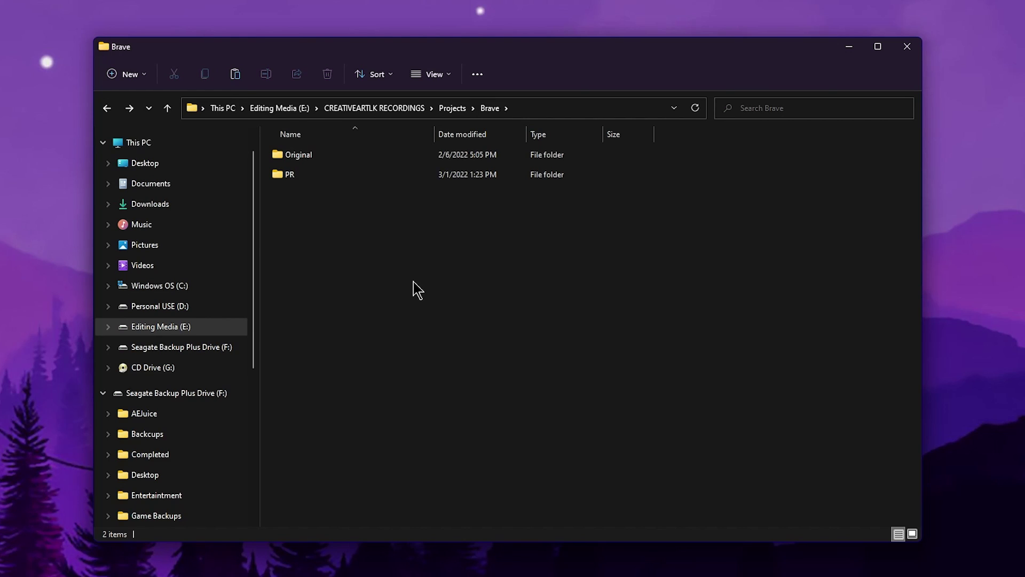
# Step: Create a 'PR 2' folder in Brave and paste the copied project items into it
pyautogui.hotkey('ctrl', 'shift', 'n')
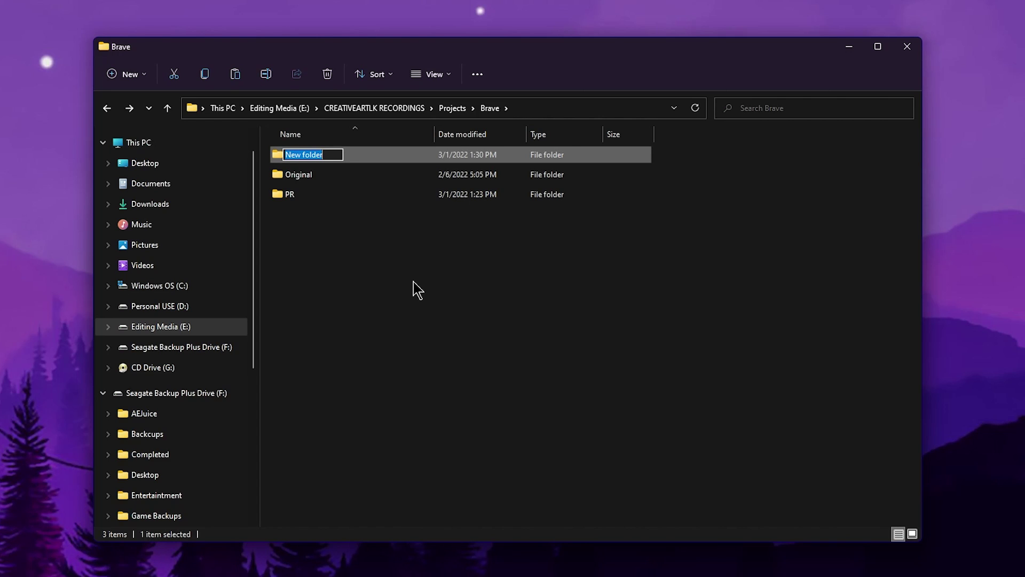
pyautogui.write('PR 2')
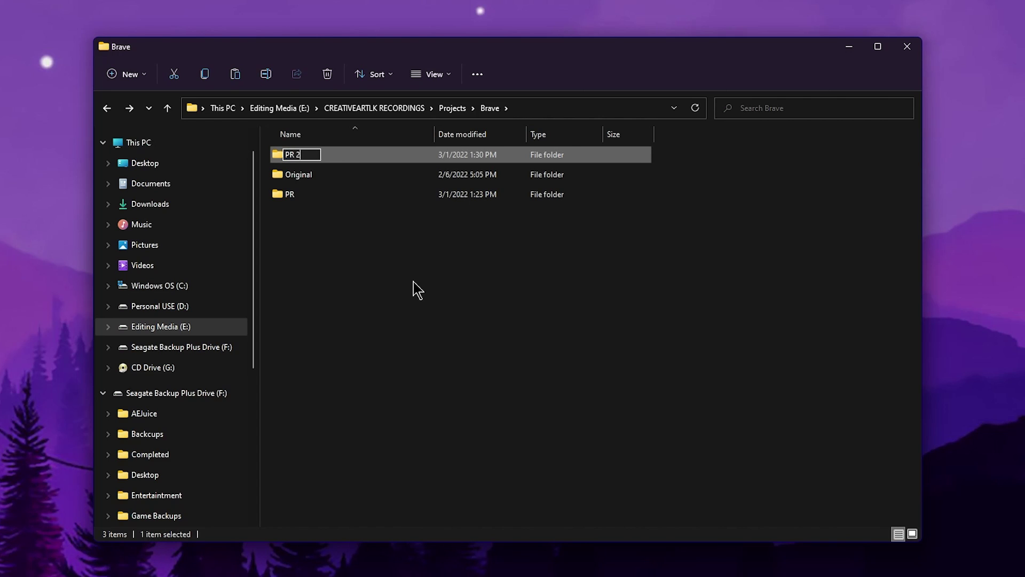
pyautogui.press('Return')
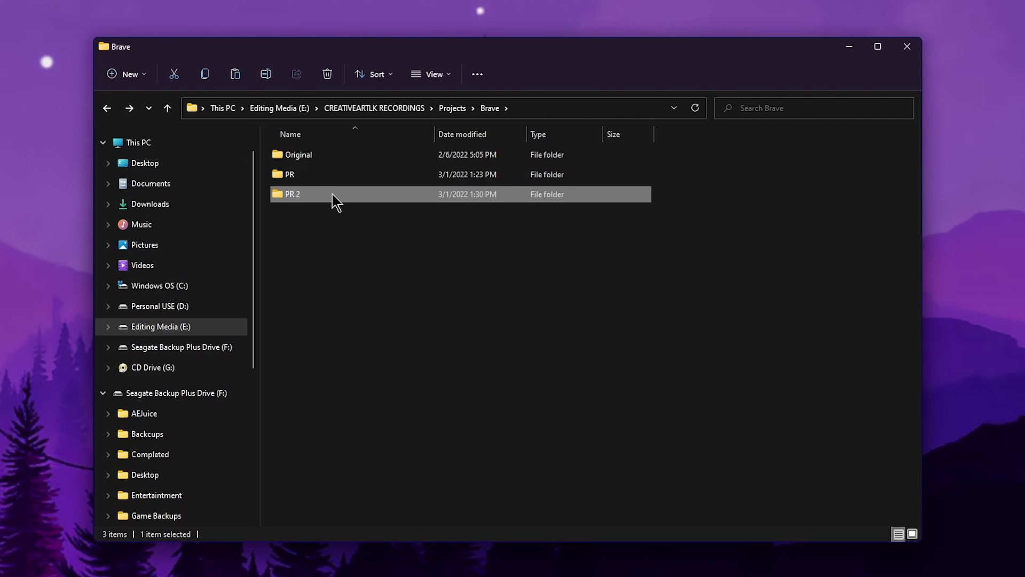
pyautogui.doubleClick(333, 194)
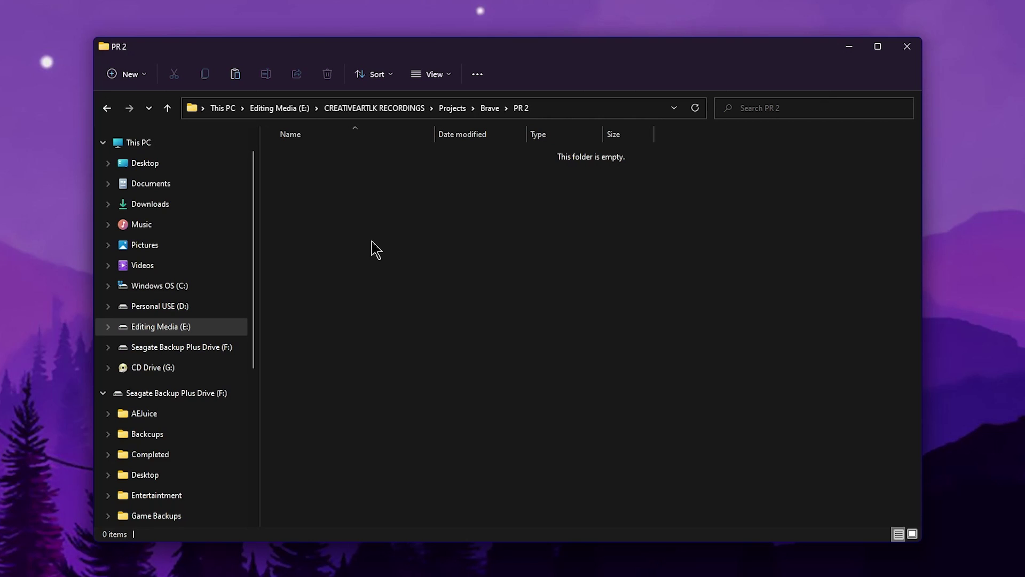
pyautogui.hotkey('ctrl', 'v')
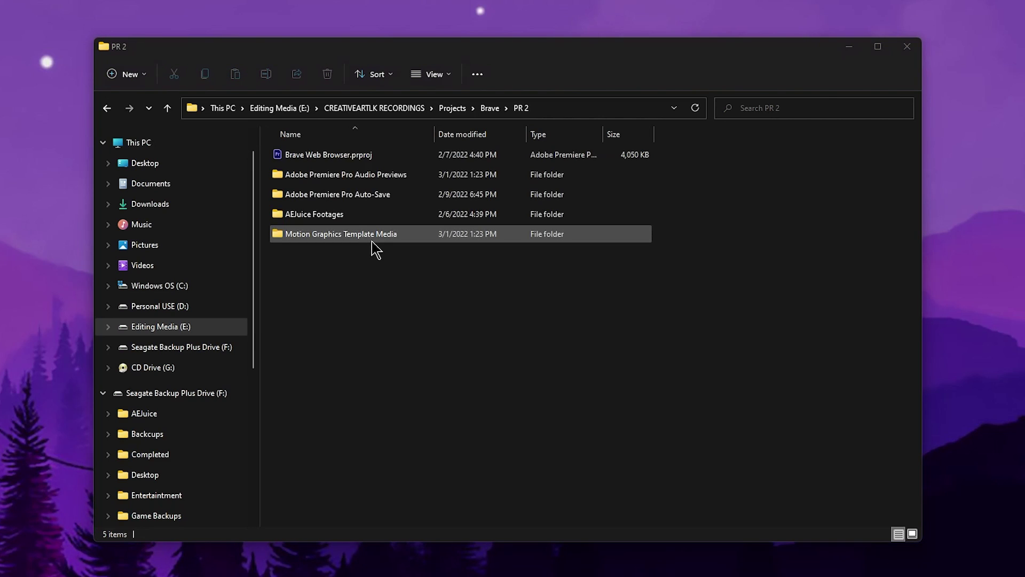
pyautogui.click(373, 323)
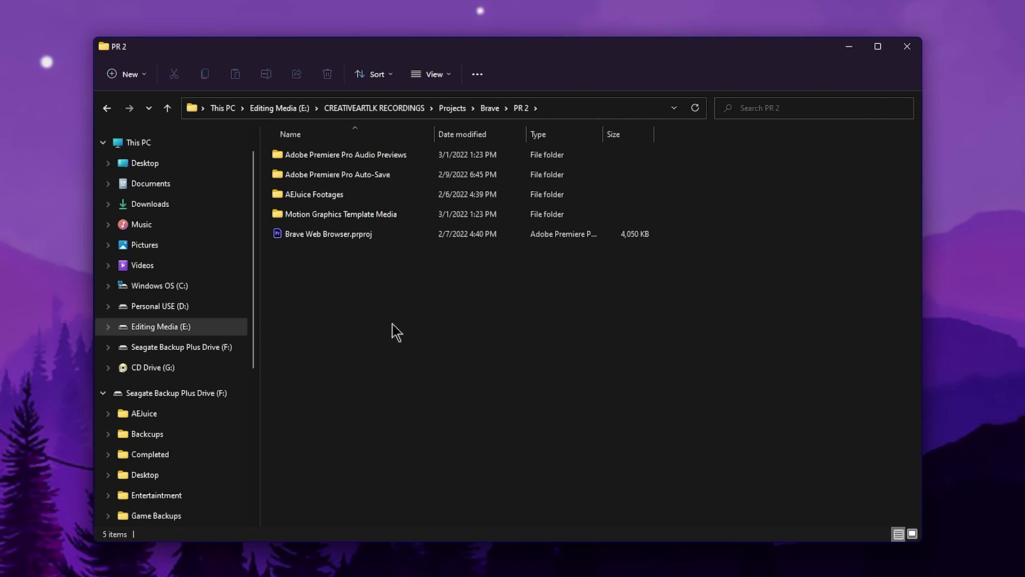
# Step: Launch Brave Web Browser.prproj from the PR 2 folder in Premiere Pro
pyautogui.doubleClick(374, 238)
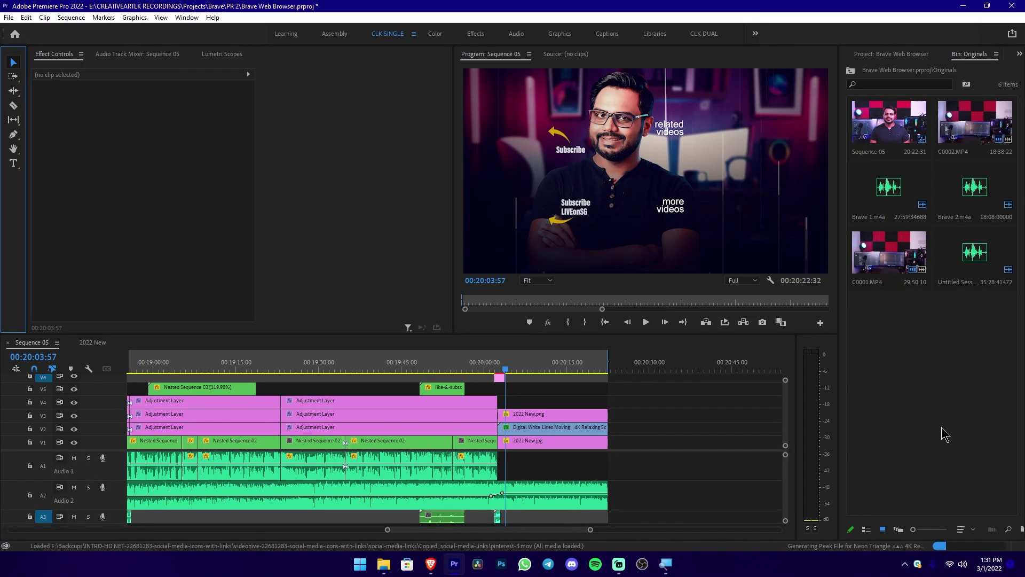
# Step: Move the playhead to about 00:19:30 and mute audio tracks A1 and A2
pyautogui.click(325, 374)
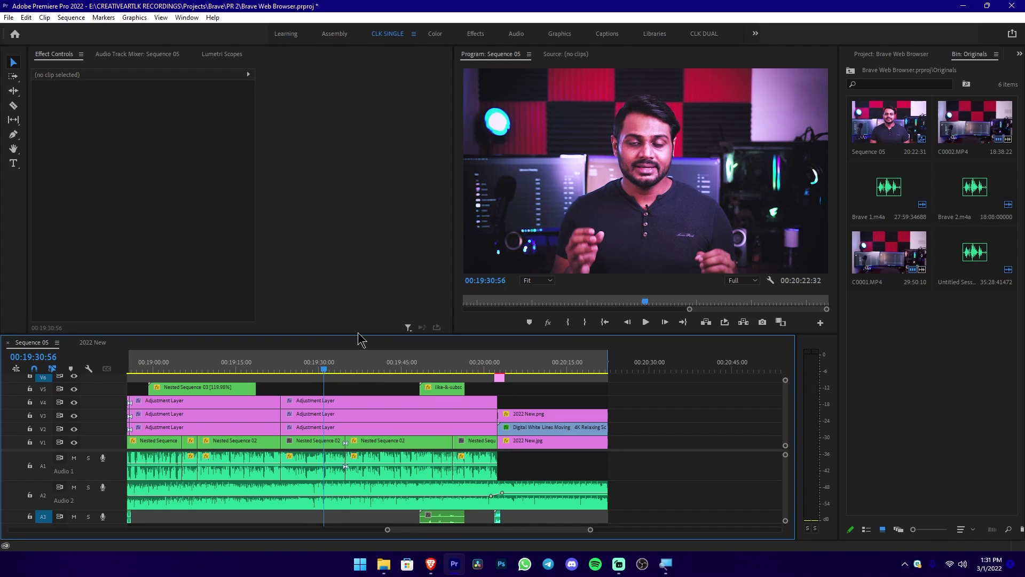
pyautogui.scroll(5, 421, 437)
pyautogui.scroll(3, 425, 438)
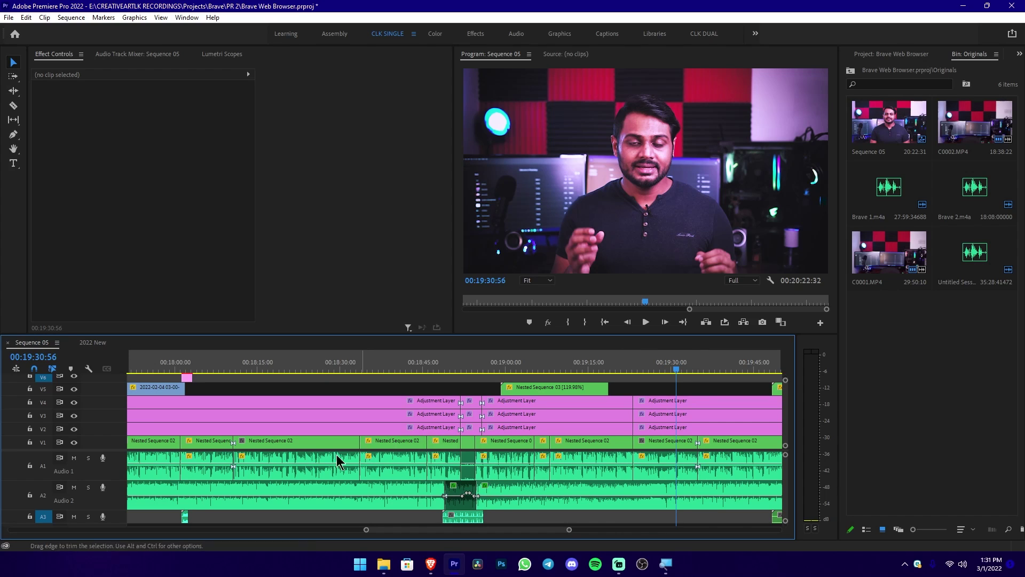
pyautogui.scroll(2, 281, 464)
pyautogui.scroll(3, 290, 473)
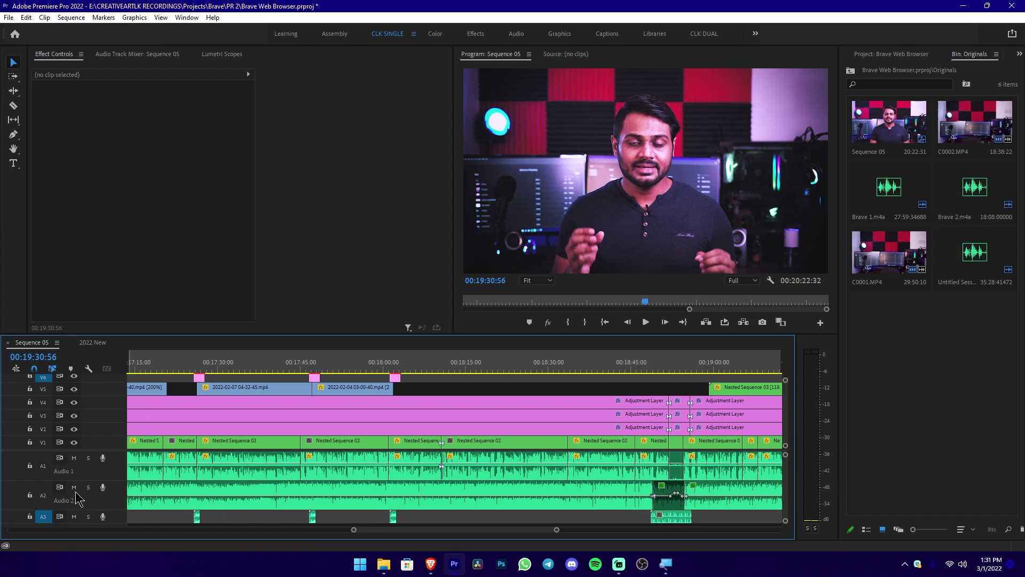
pyautogui.click(74, 458)
pyautogui.click(73, 486)
# Step: Play Sequence 05 from about 00:18:10, then stop near 00:18:24 and zoom out
pyautogui.press('`')
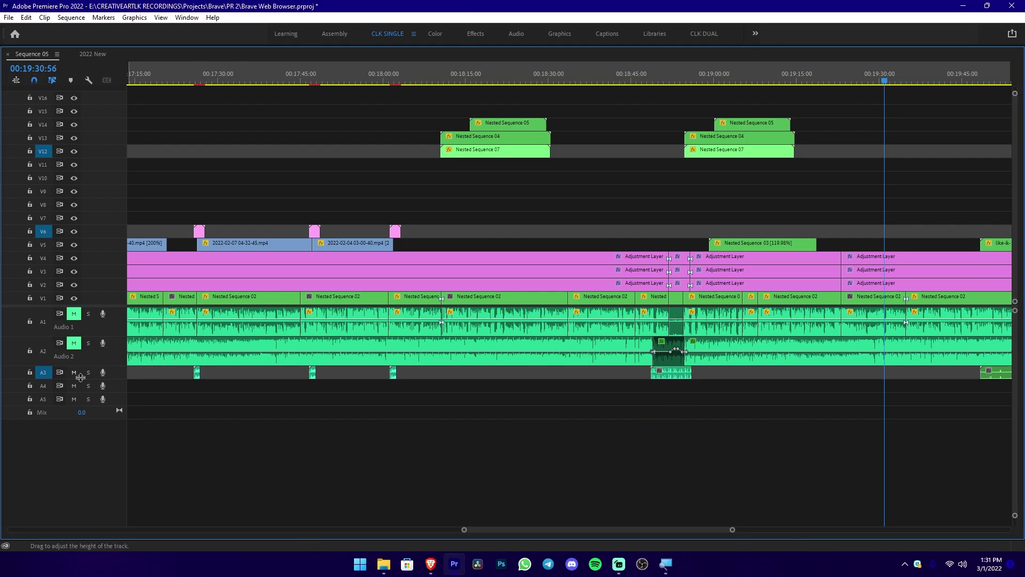
pyautogui.click(333, 73)
pyautogui.press('`')
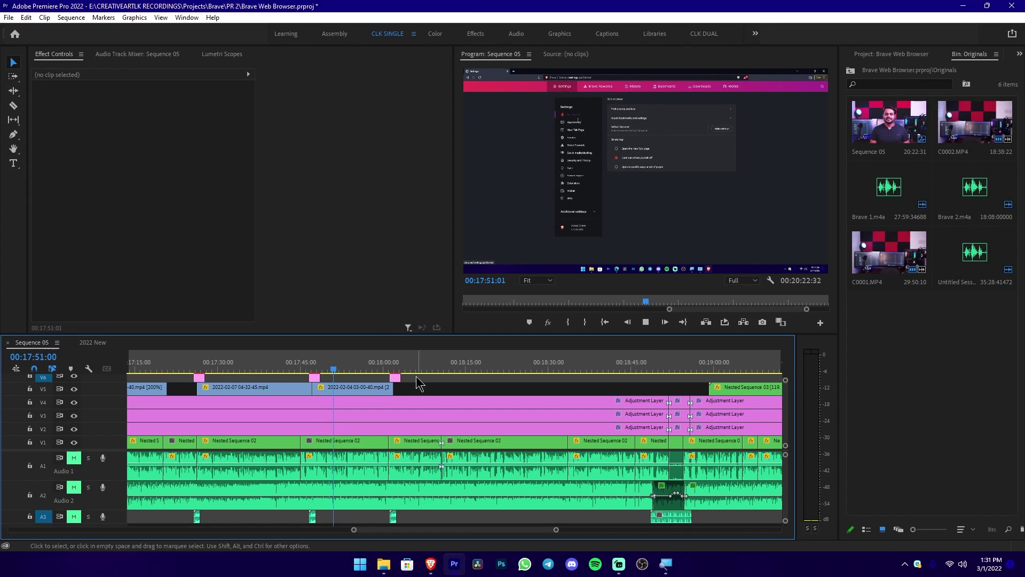
pyautogui.click(440, 365)
pyautogui.press('space')
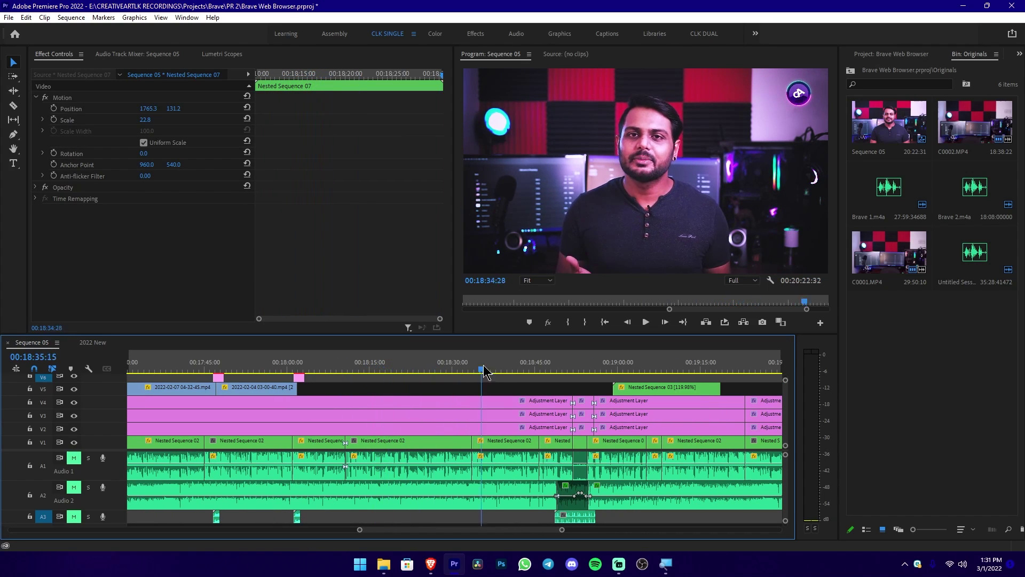
pyautogui.moveTo(503, 368)
pyautogui.mouseDown()
pyautogui.moveTo(420, 366)
pyautogui.moveTo(338, 387)
pyautogui.moveTo(173, 398)
pyautogui.mouseUp()
pyautogui.press('-')
pyautogui.press('-')
pyautogui.press('-')
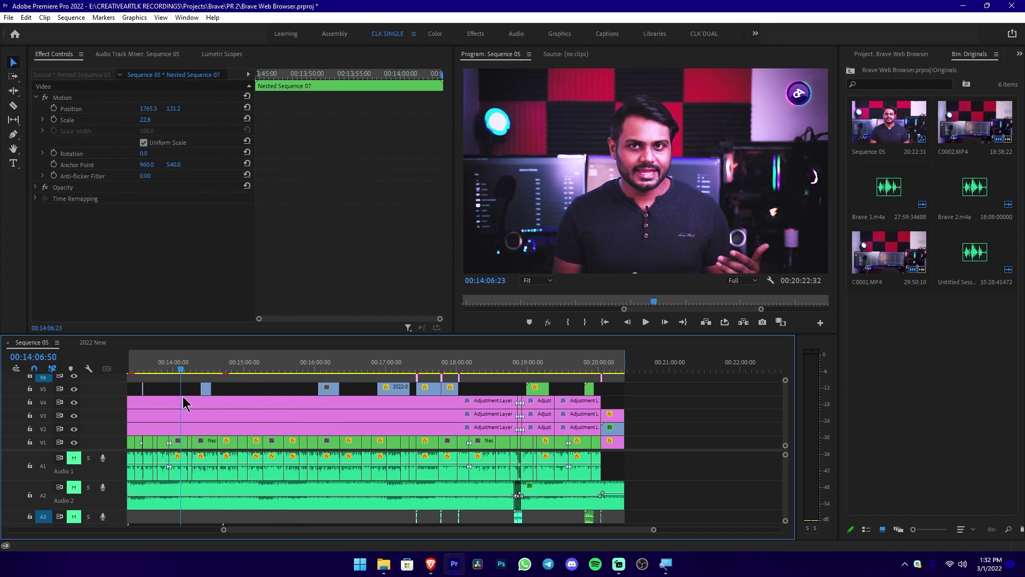
pyautogui.moveTo(174, 398); pyautogui.dragTo(180, 396)
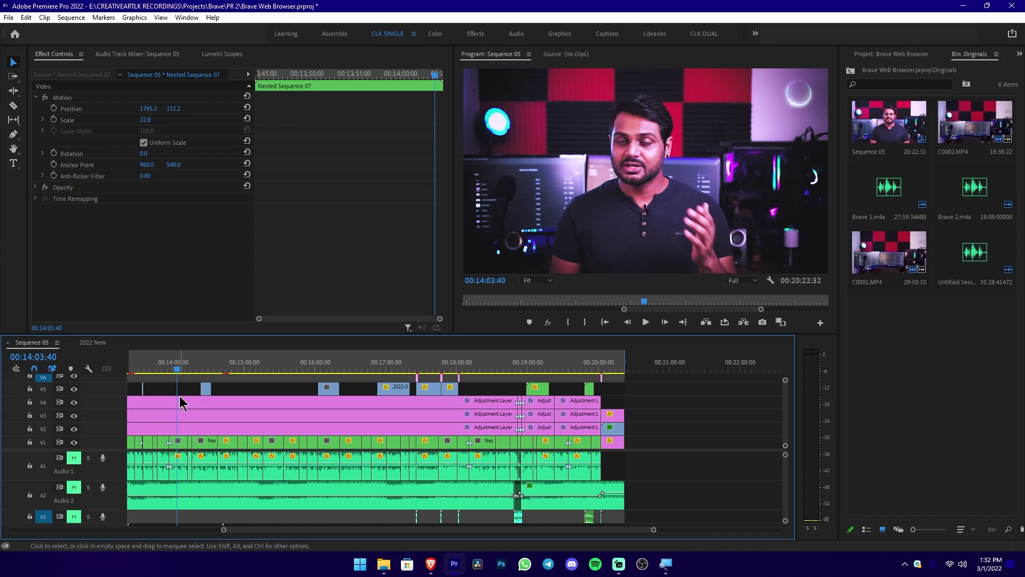